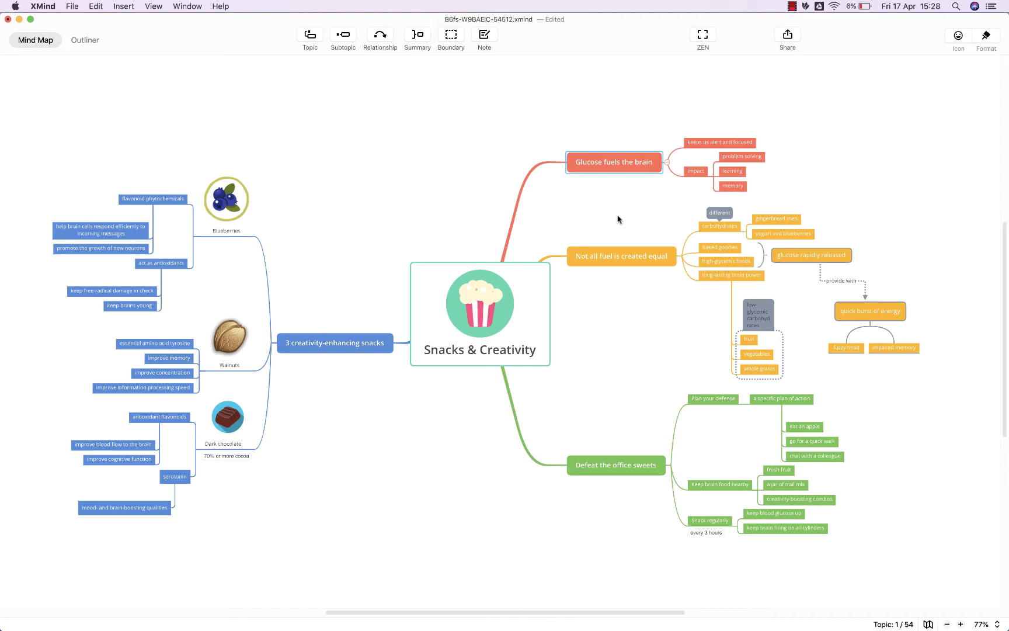
scroll(618, 219, "up", 1)
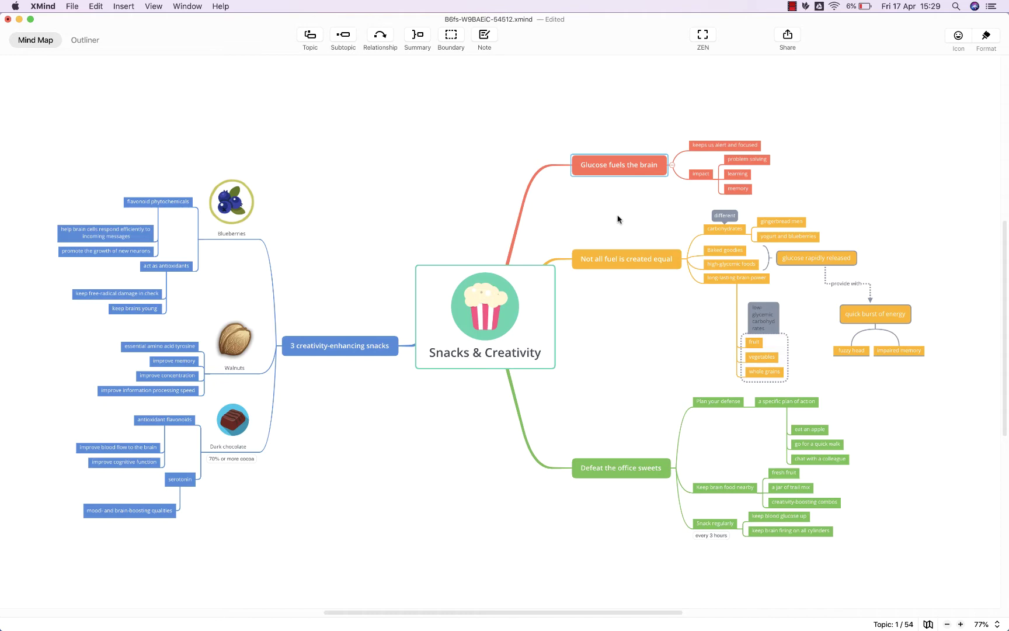
scroll(618, 220, "up", 5)
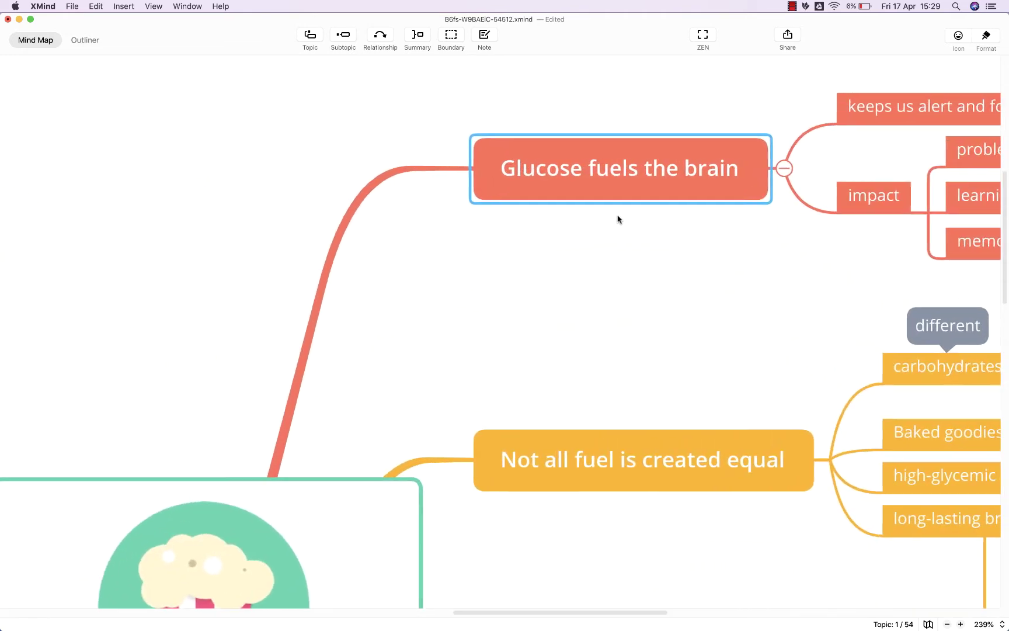
scroll(618, 219, "right", 2)
scroll(617, 219, "up", 3)
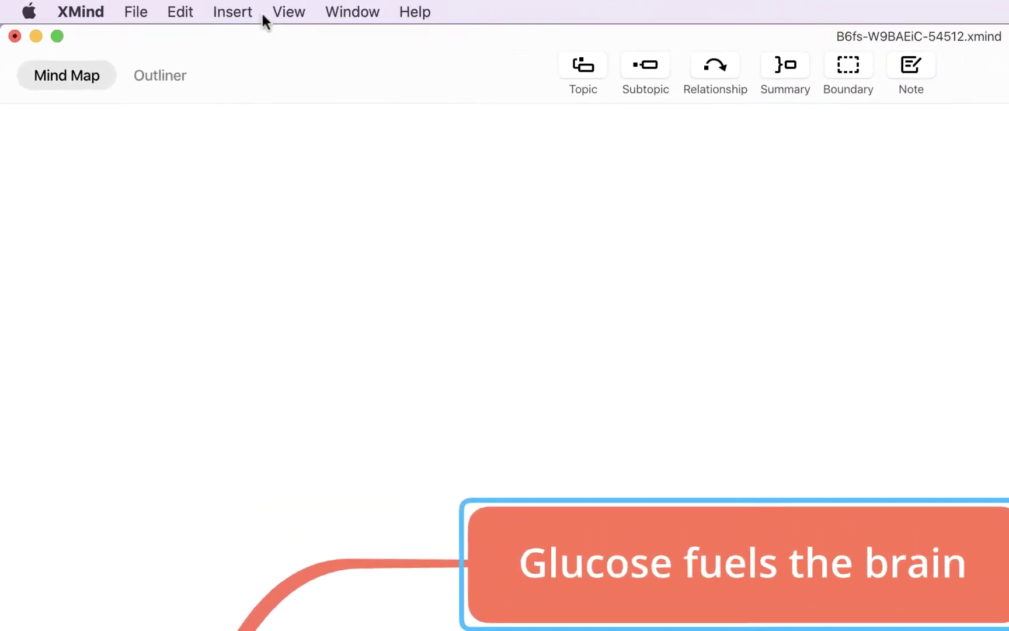
Step: Add a biggerplate.com webpage hyperlink to Glucose fuels the brain and open it in Safari
left_click(268, 17)
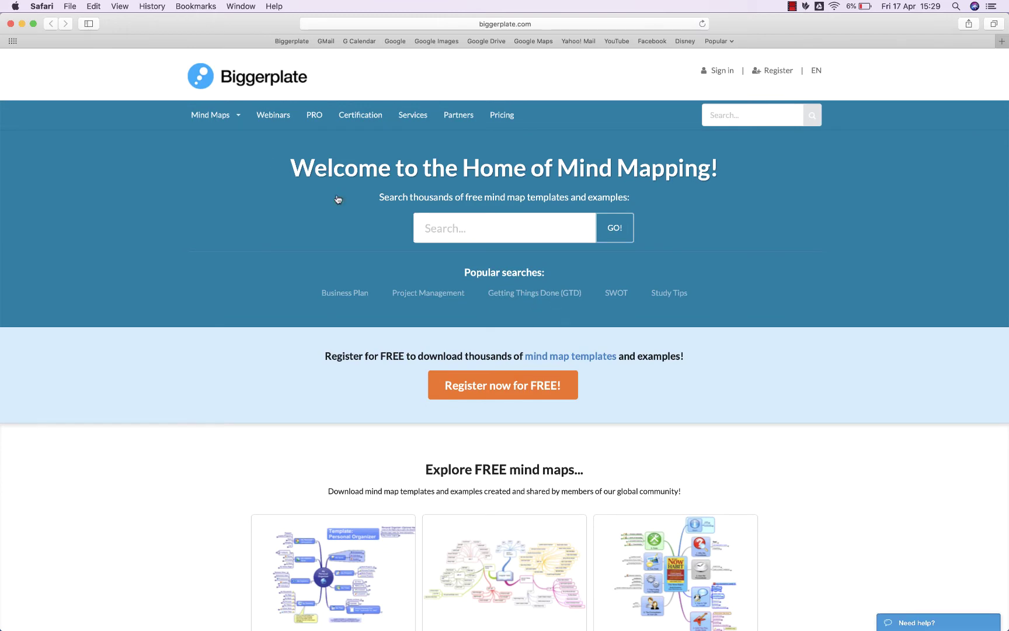
Step: Close Safari and delete the biggerplate.com link from Glucose fuels the brain
left_click(9, 25)
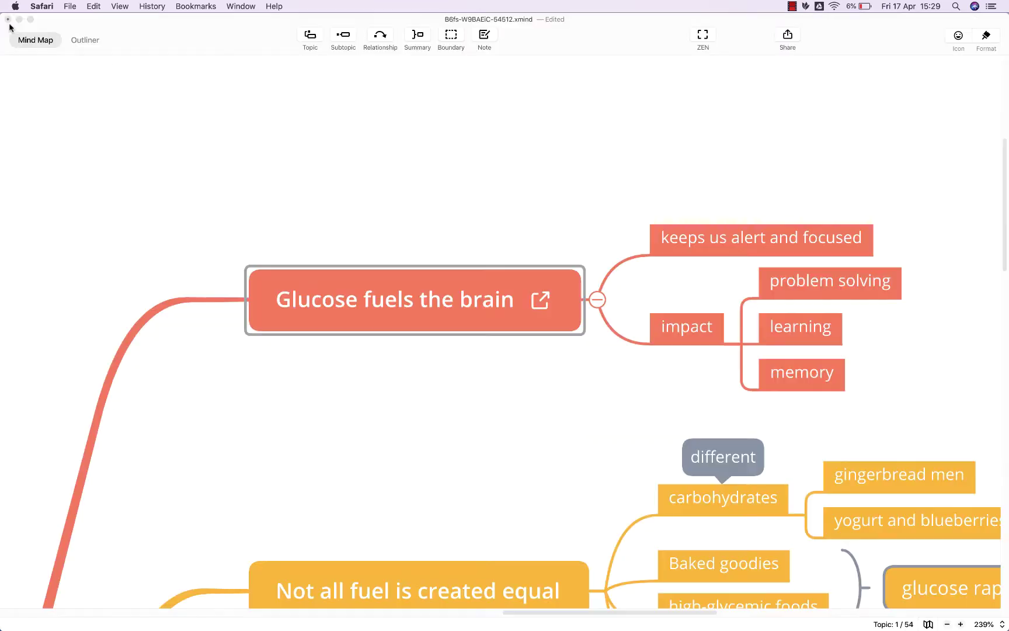
left_click(544, 339)
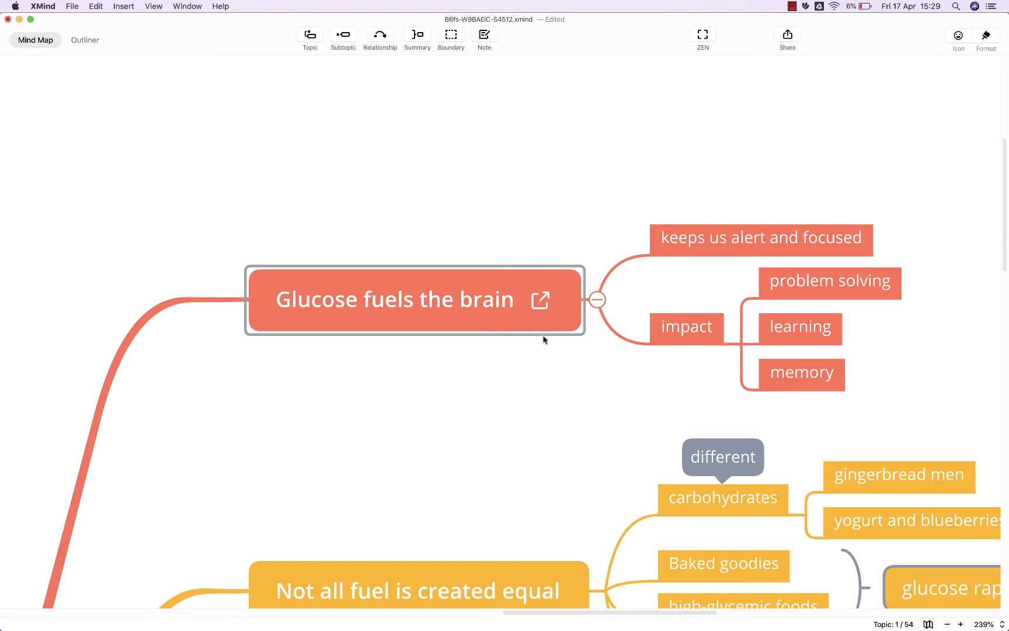
left_click(540, 303)
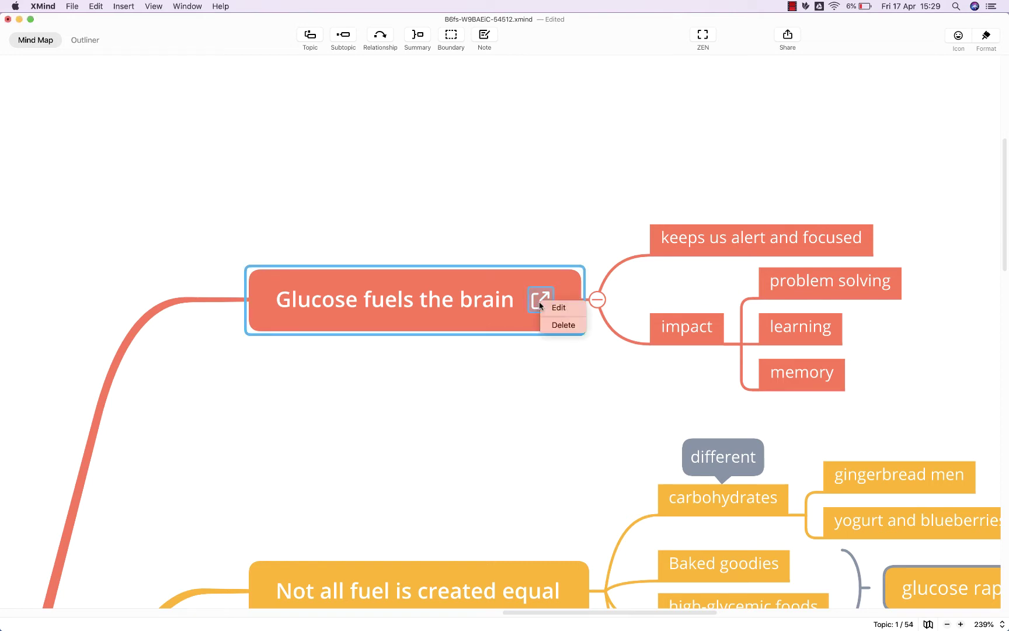
left_click(562, 325)
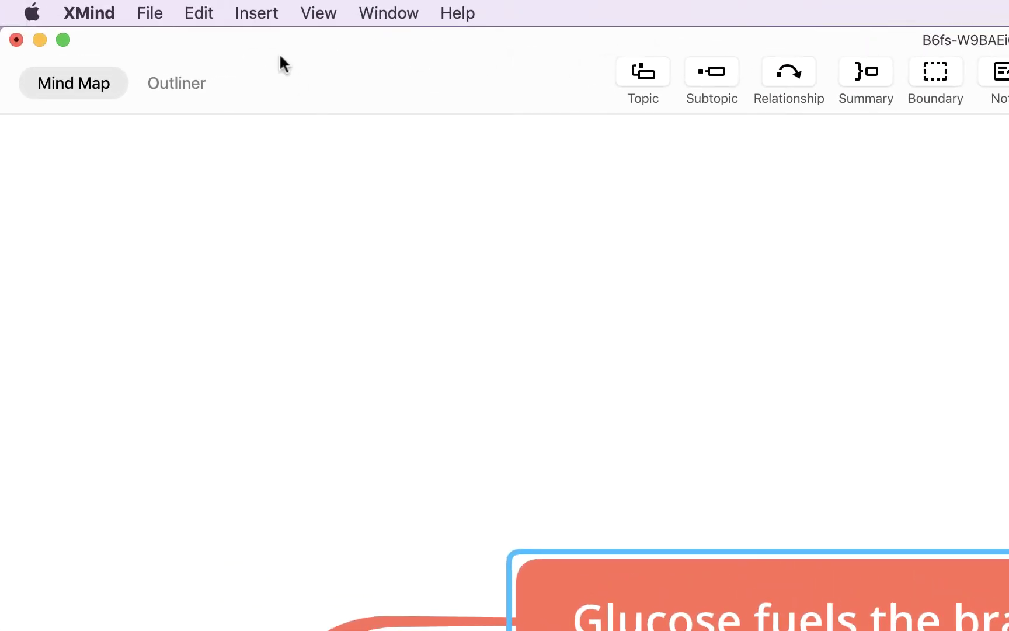
Step: Add a topic hyperlink targeting 'help brain cells respond efficiently to incoming messages'
left_click(249, 11)
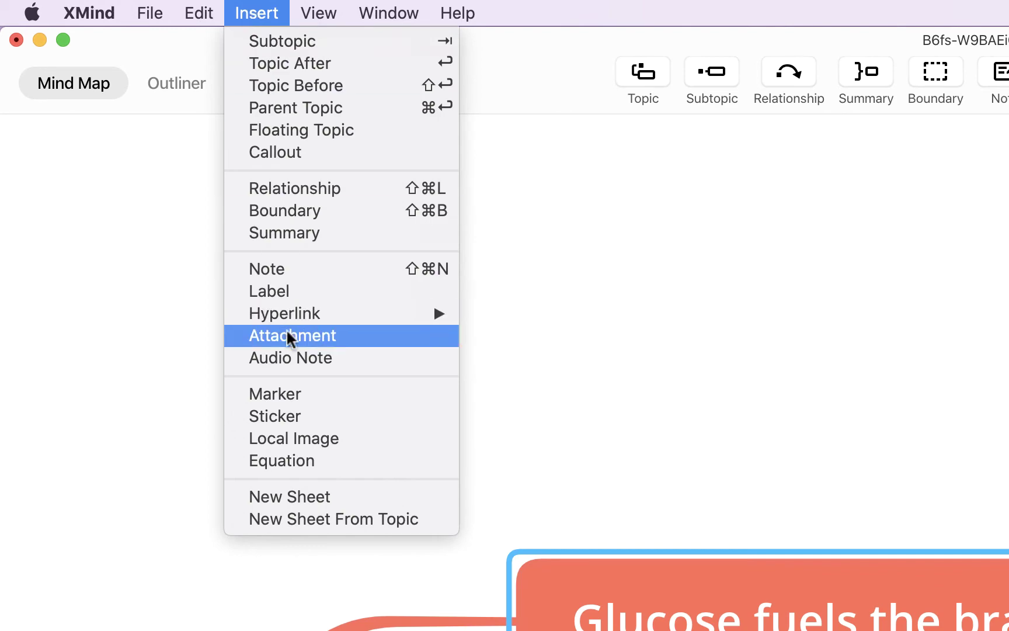
mouse_move(283, 313)
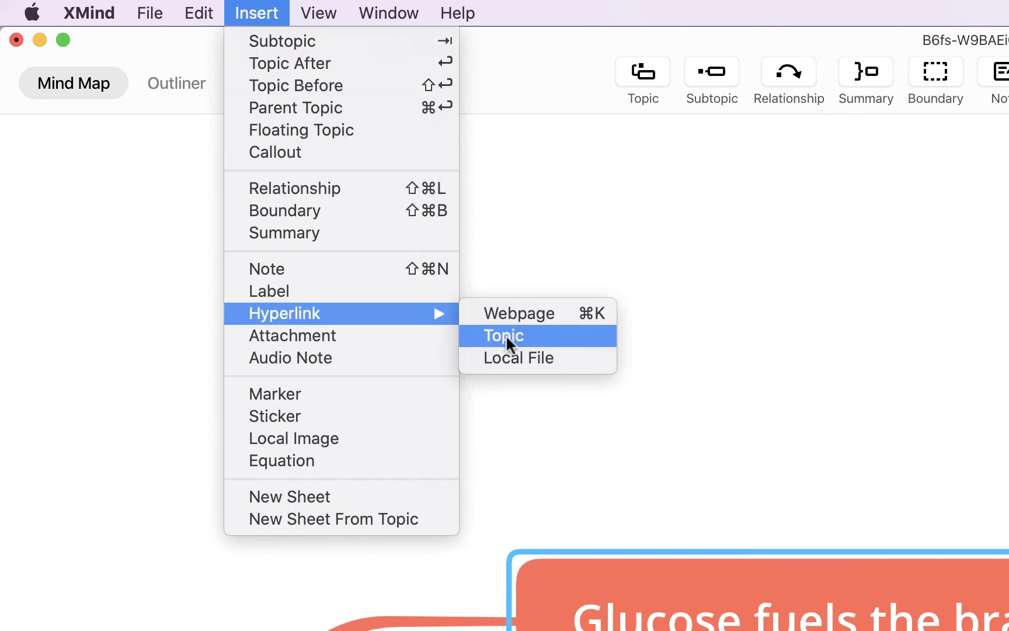
left_click(505, 334)
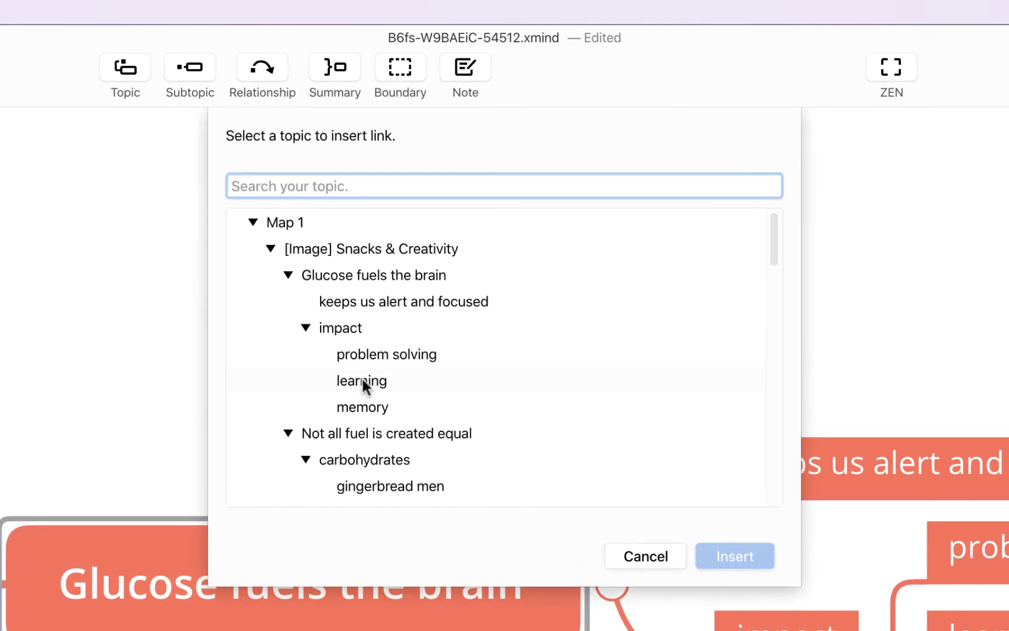
scroll(362, 382, "down", 5)
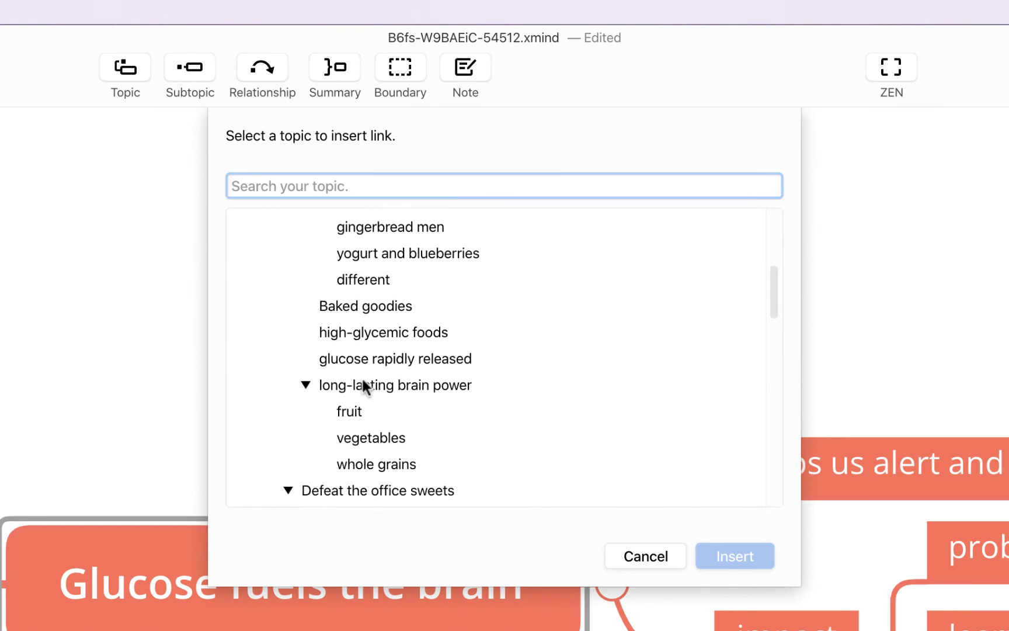
scroll(363, 381, "down", 3)
scroll(363, 380, "down", 5)
scroll(363, 380, "down", 3)
scroll(362, 379, "down", 2)
scroll(363, 376, "down", 2)
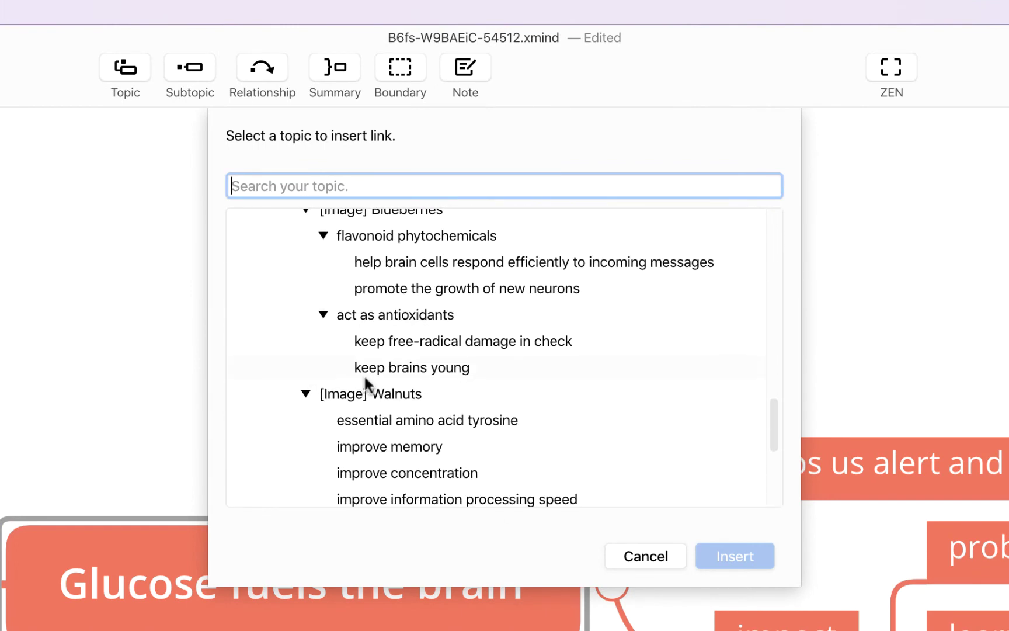
left_click(456, 263)
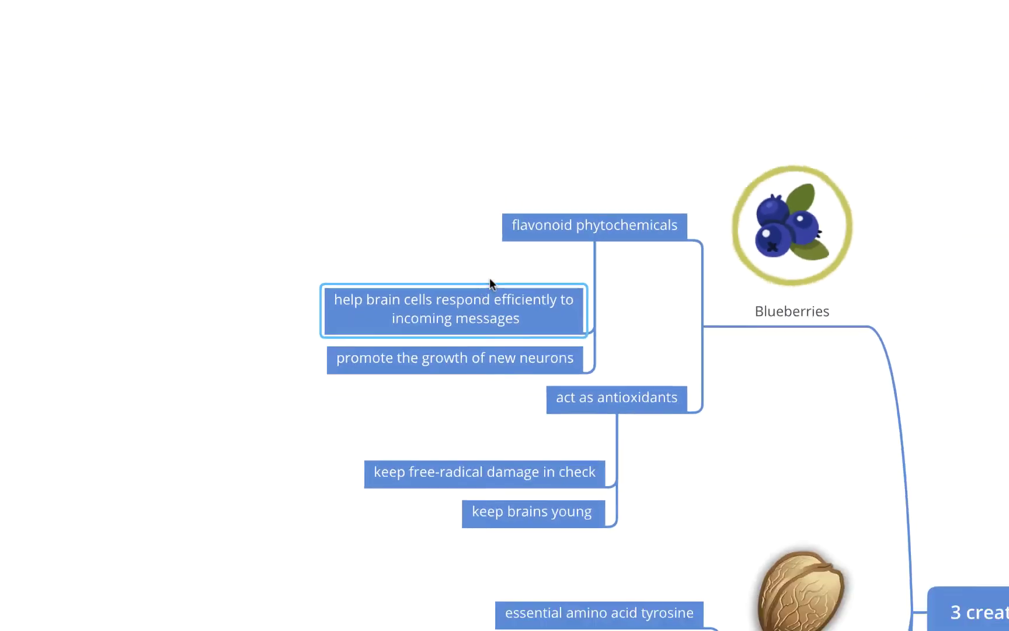
Step: Jump to the linked Blueberries topic, then return to Glucose fuels the brain
left_click(778, 291)
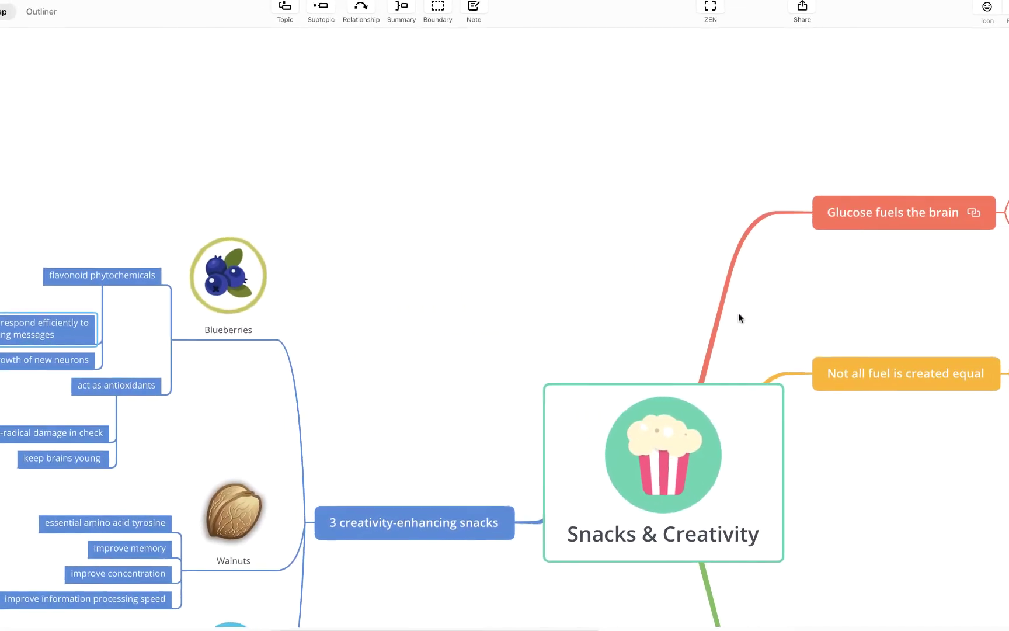
scroll(729, 322, "right", 5)
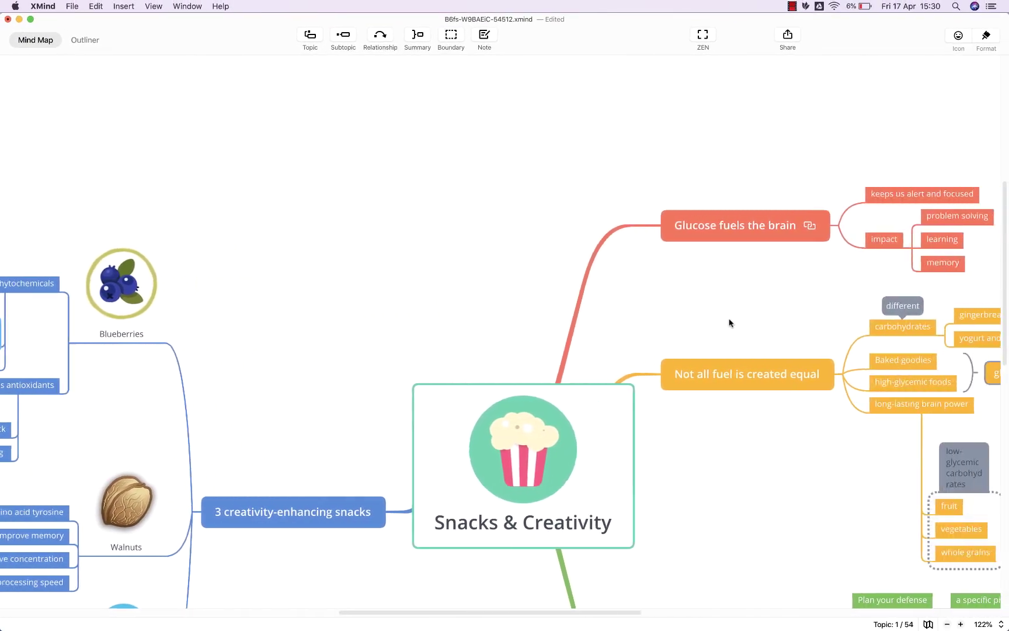
scroll(708, 322, "right", 3)
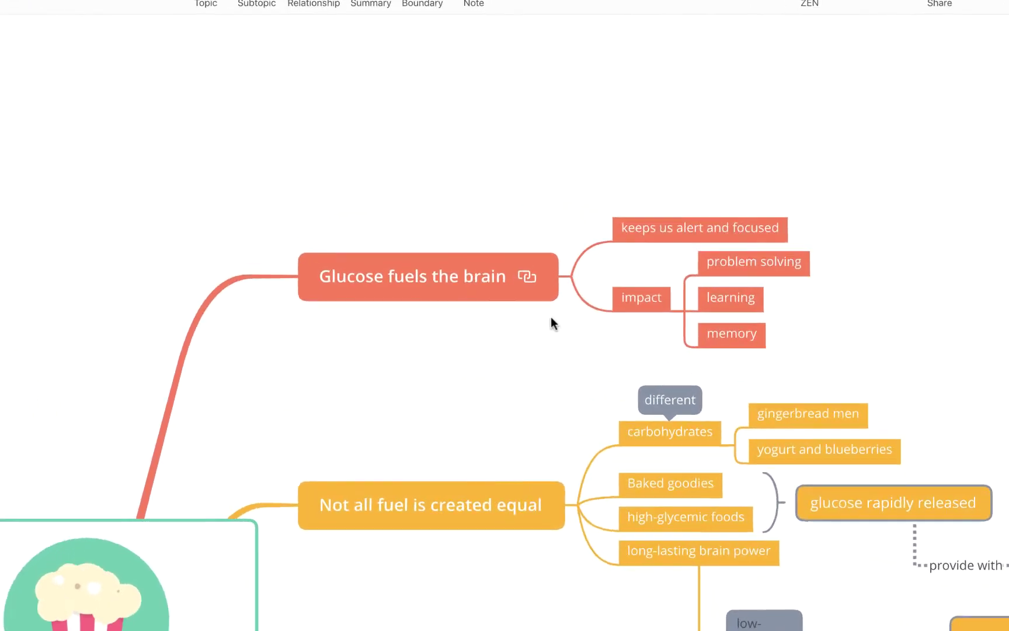
Step: Delete the Blueberries topic link from Glucose fuels the brain
left_click(518, 226)
left_click(535, 328)
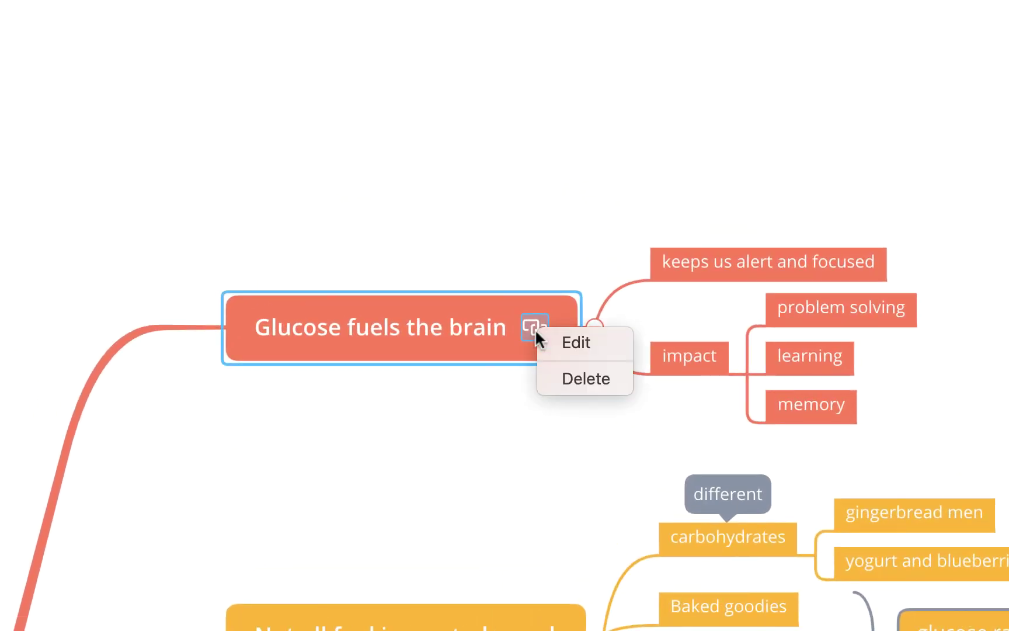
left_click(564, 374)
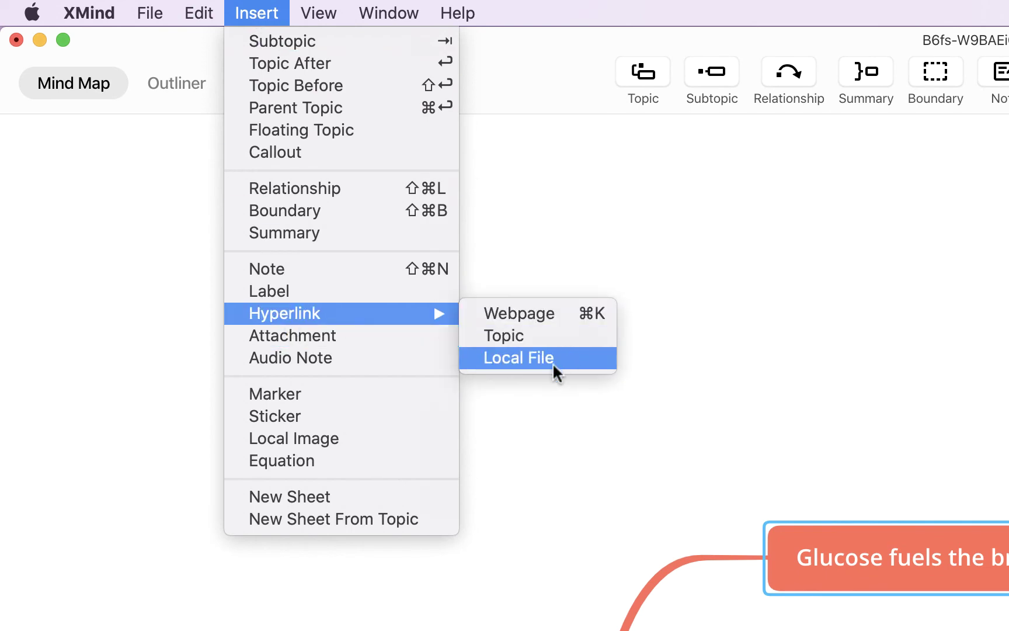
Step: Attach shutterstock-615908132.jpg from Documents as a local file hyperlink
left_click(551, 361)
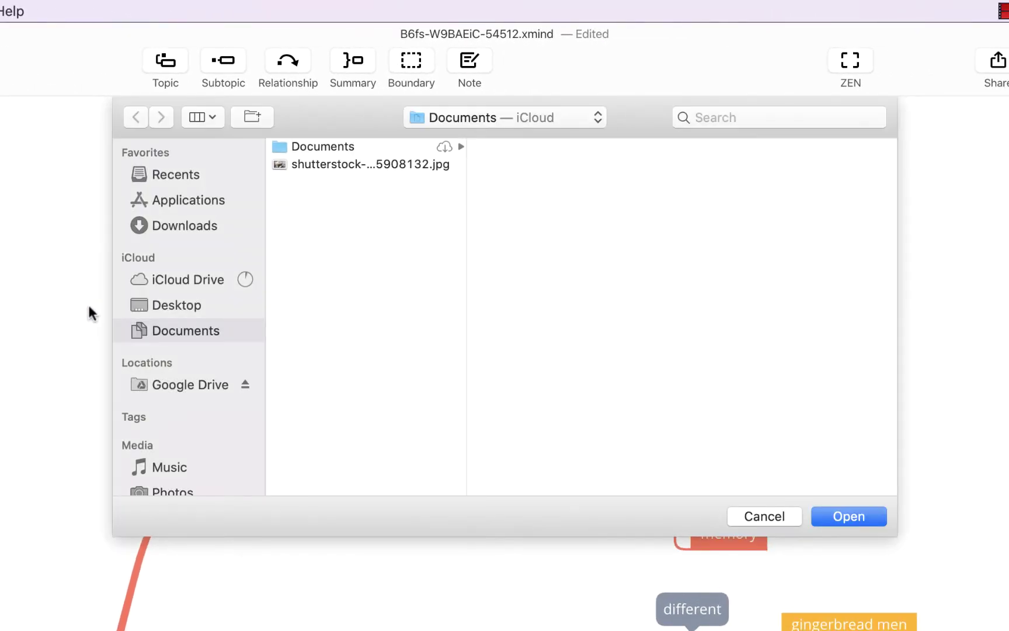
left_click(322, 164)
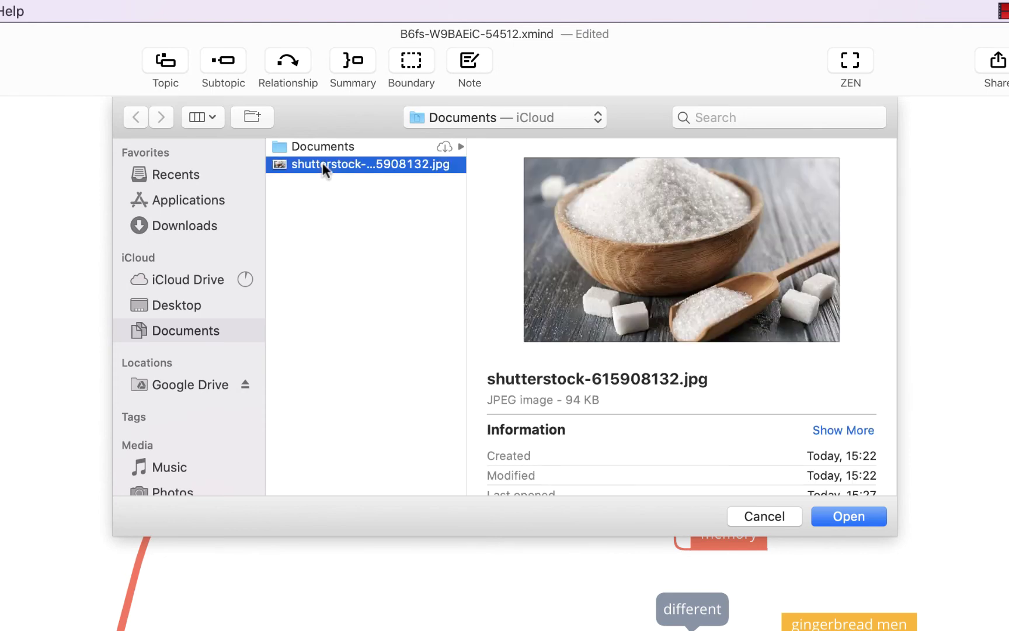
left_click(851, 519)
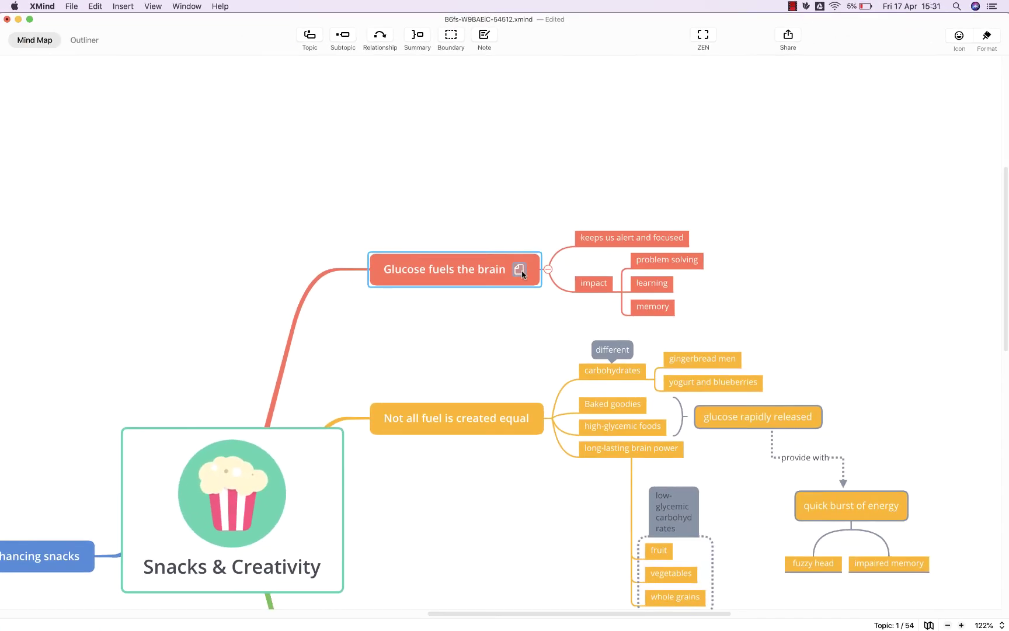
left_click(542, 471)
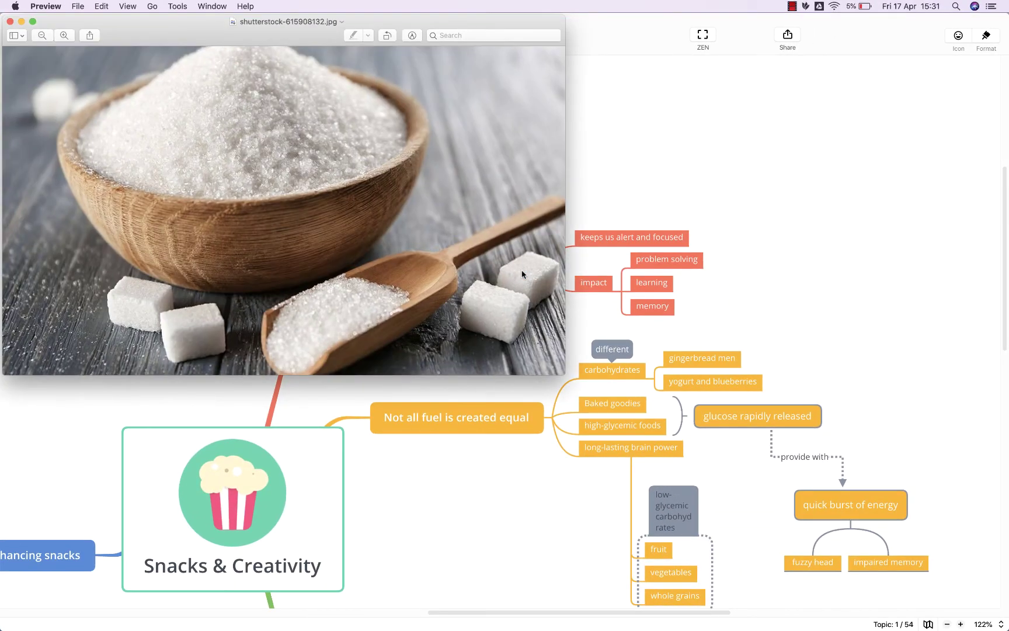
left_click(9, 22)
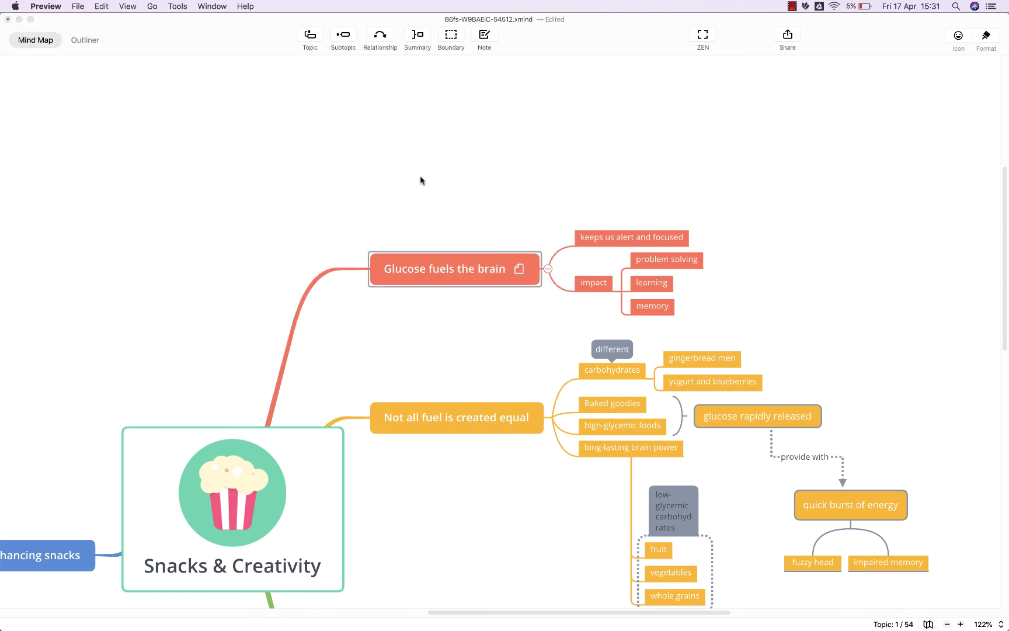